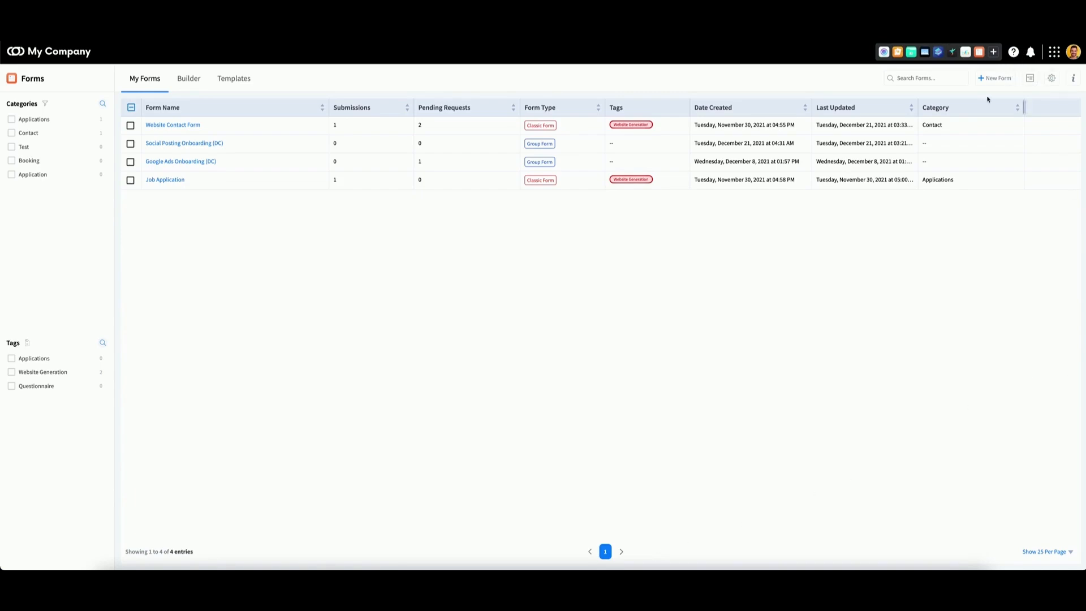
# Create a new card form named "demo form"
pyautogui.click(190, 83)
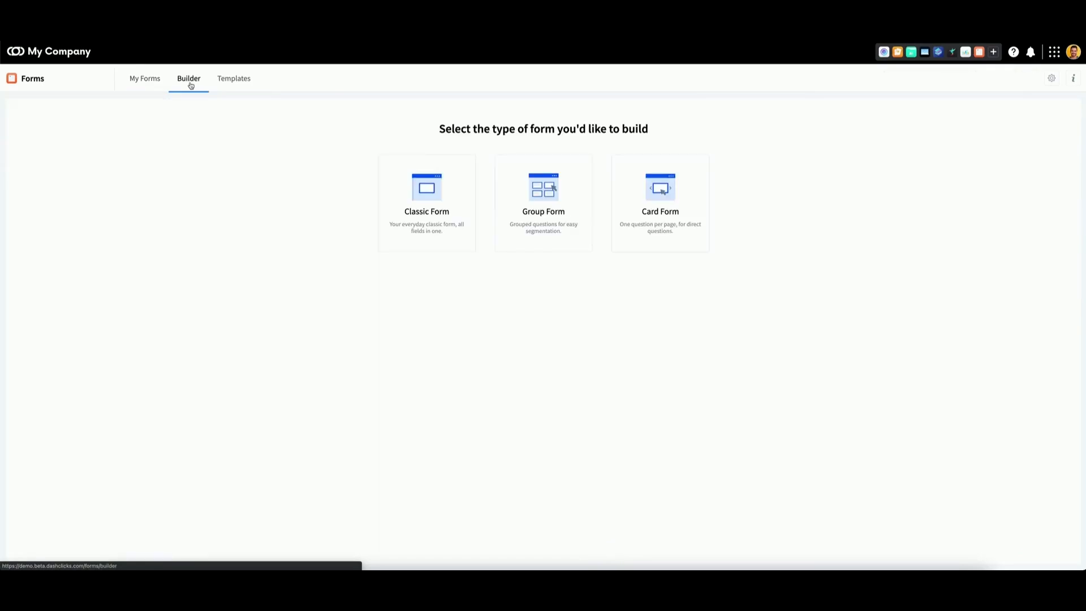
pyautogui.click(660, 217)
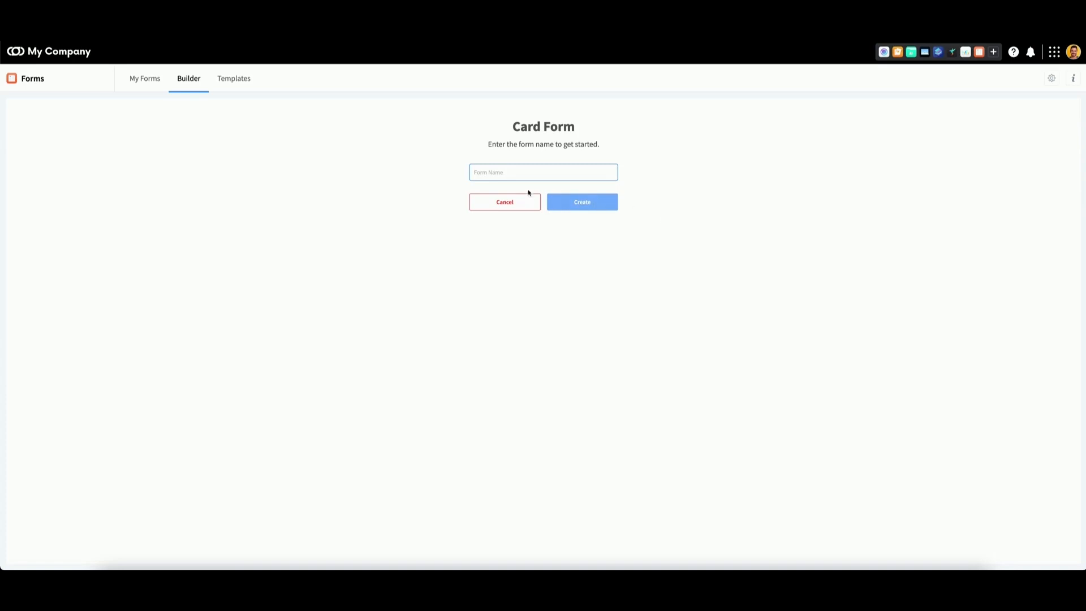
pyautogui.write('demo form')
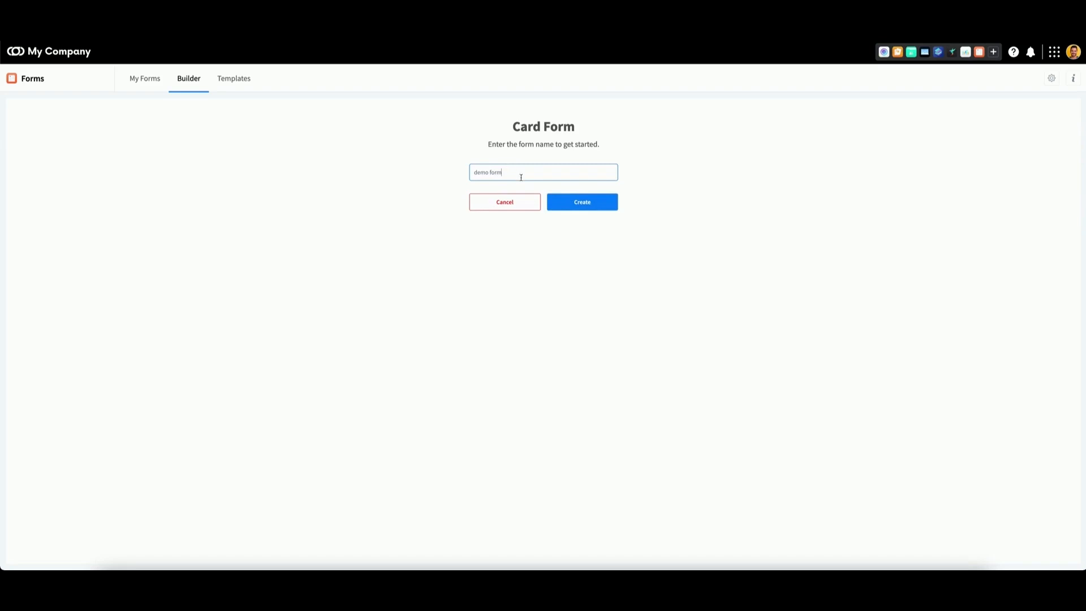
pyautogui.click(583, 203)
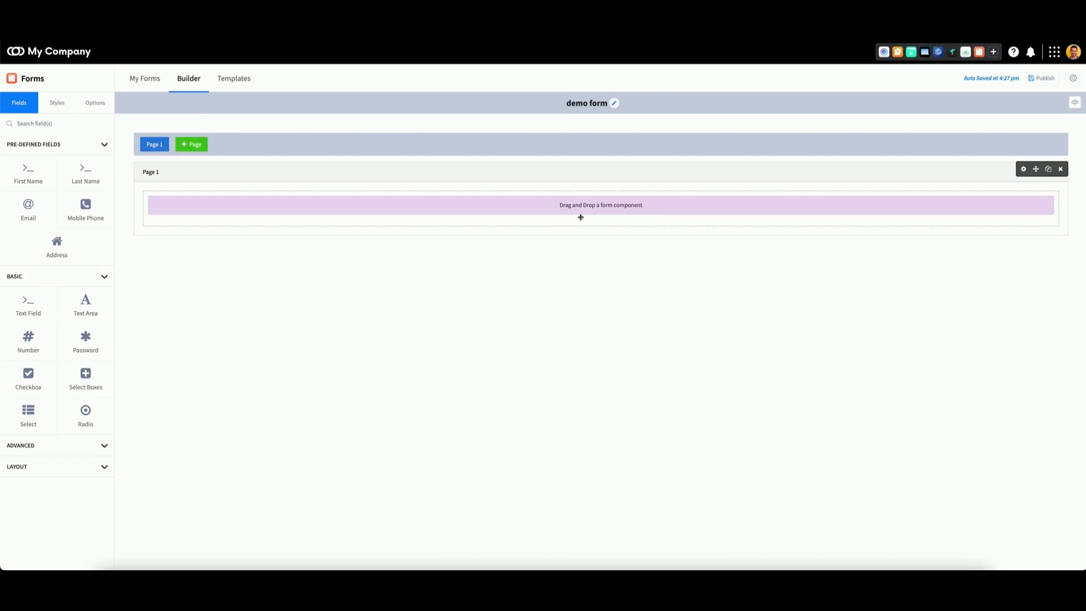
# Change the title of Page 1 to "demo" and save the page settings
pyautogui.click(1023, 168)
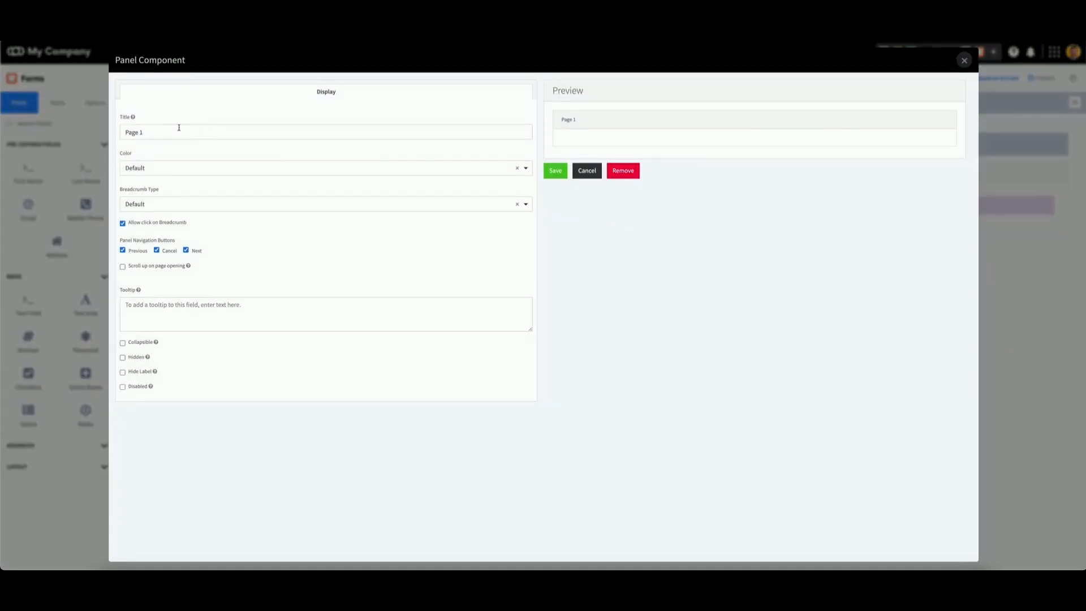
pyautogui.click(157, 135)
pyautogui.moveTo(156, 135); pyautogui.dragTo(98, 131)
pyautogui.write('demo')
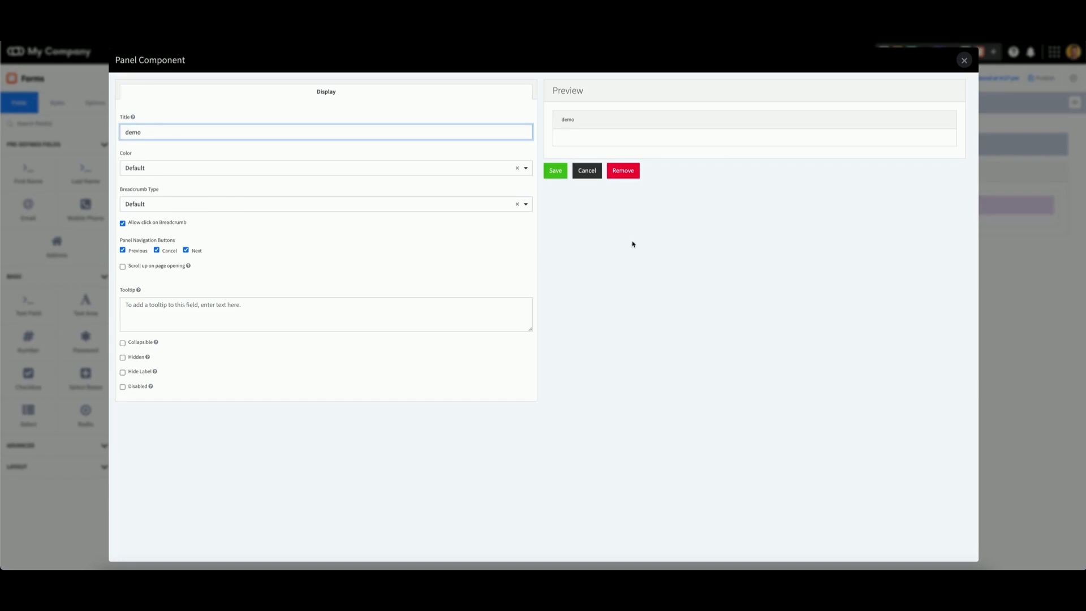
pyautogui.click(554, 173)
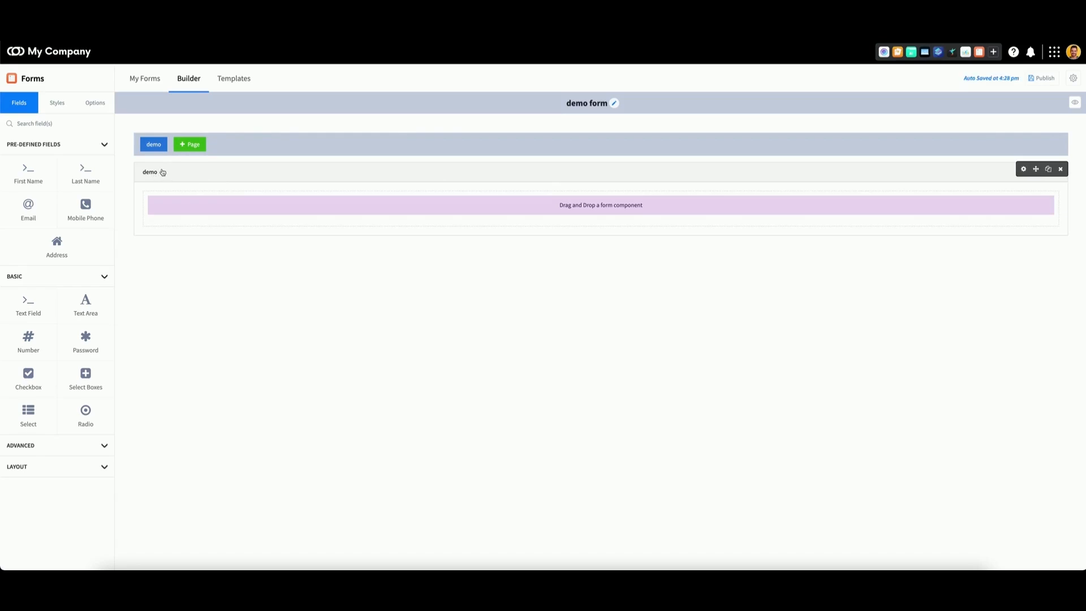
# Add a second page to the form and place a First Name field on the demo page
pyautogui.click(188, 145)
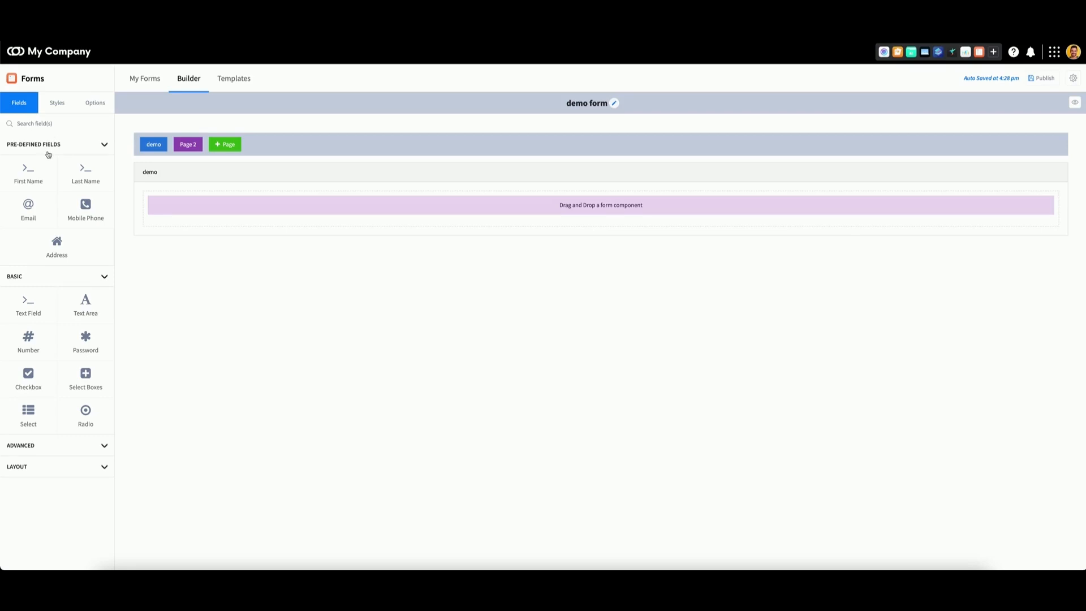
pyautogui.moveTo(29, 172); pyautogui.dragTo(306, 209)
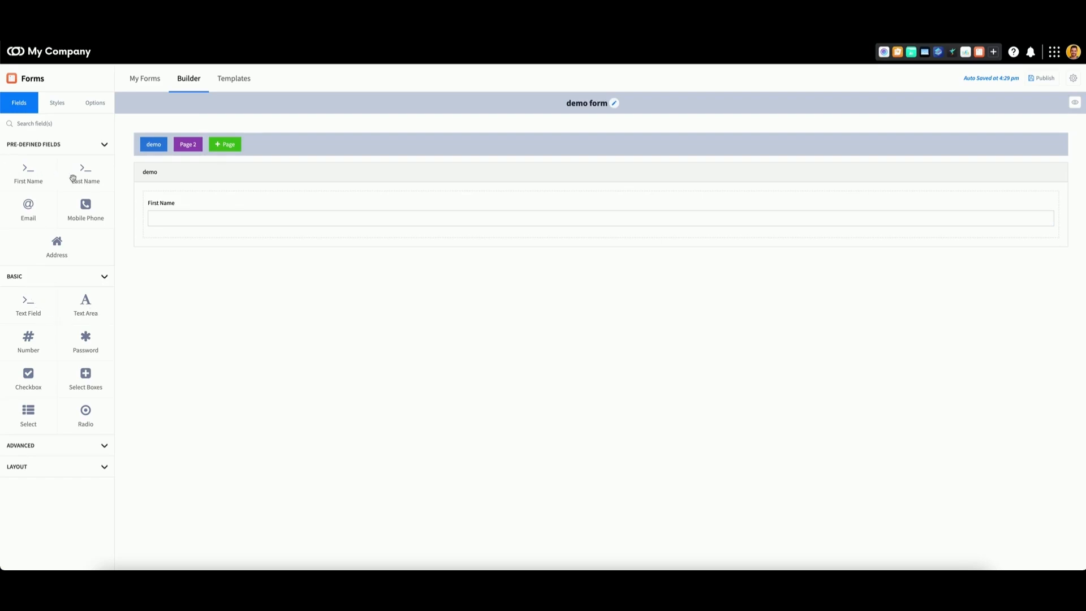
# Try to add a Text Area as a second field on the demo page
pyautogui.click(80, 307)
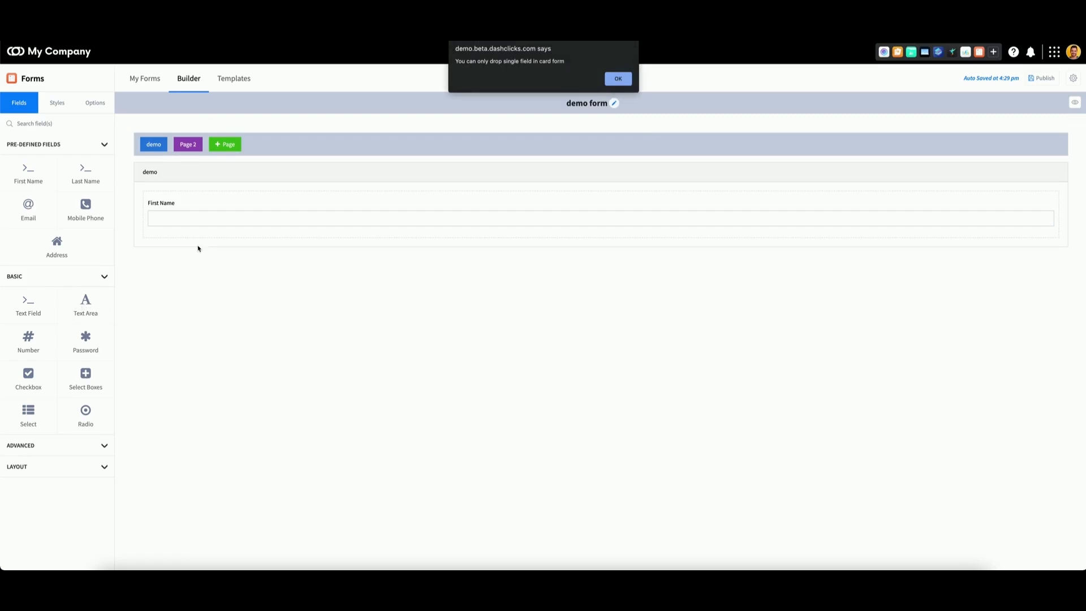
pyautogui.click(617, 79)
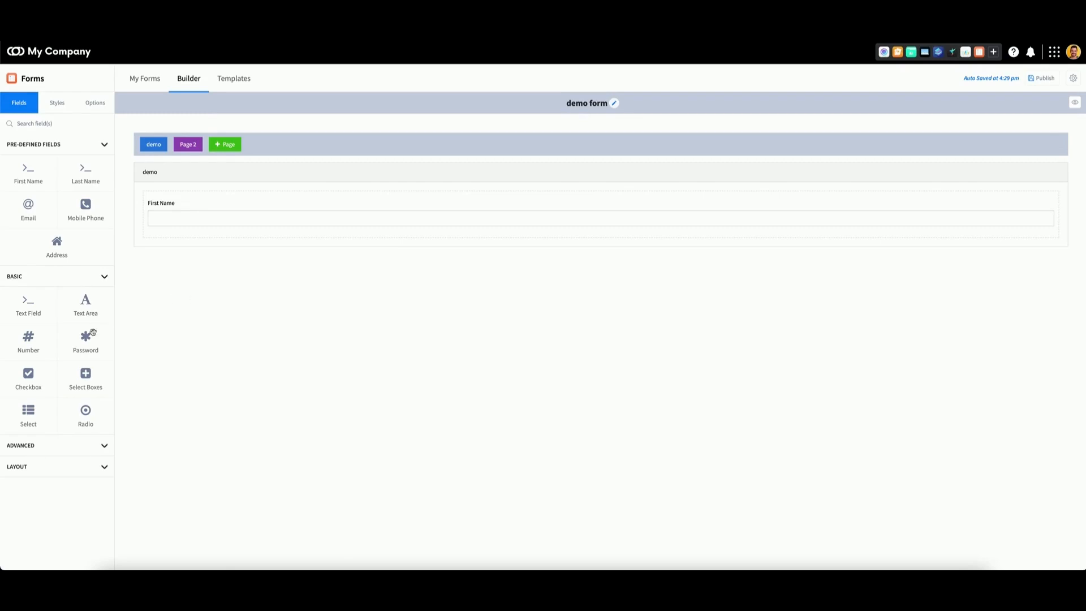
# Place an advanced Date / Time field on Page 2
pyautogui.click(52, 447)
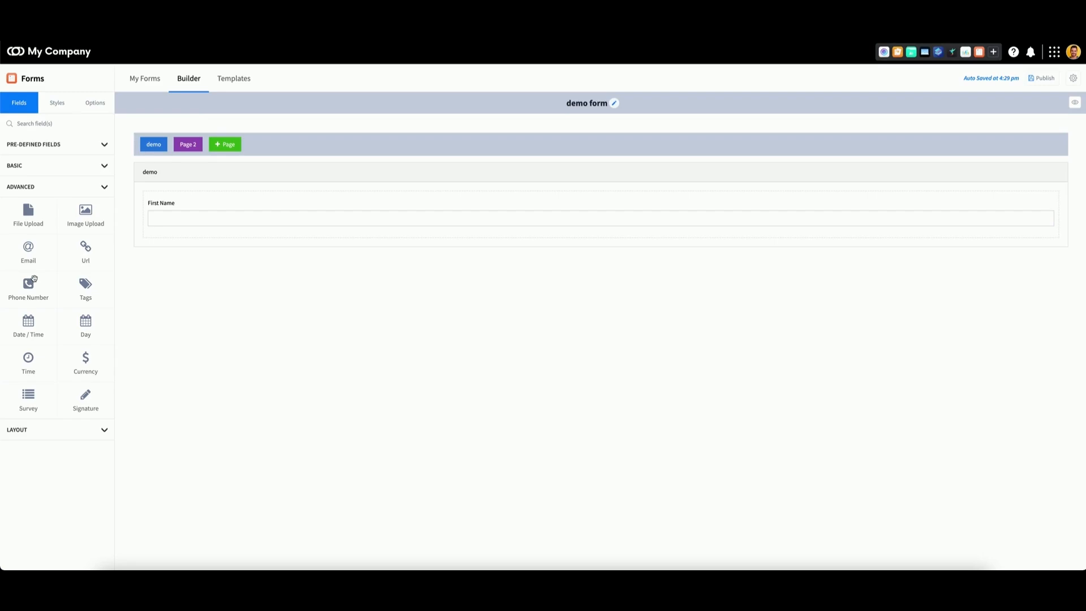
pyautogui.click(188, 148)
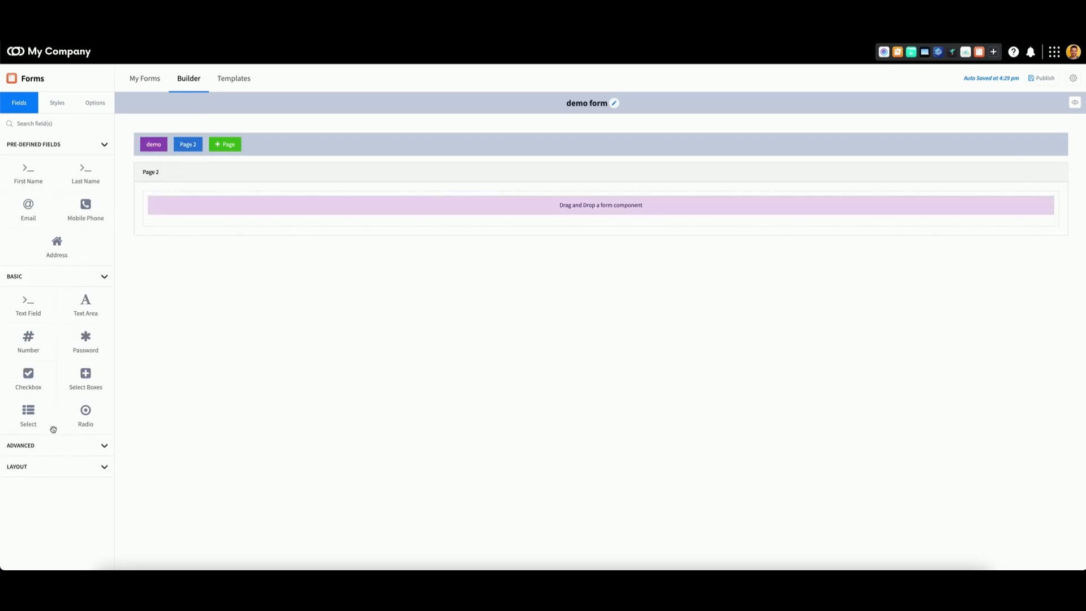
pyautogui.click(62, 448)
pyautogui.moveTo(22, 320); pyautogui.dragTo(300, 209)
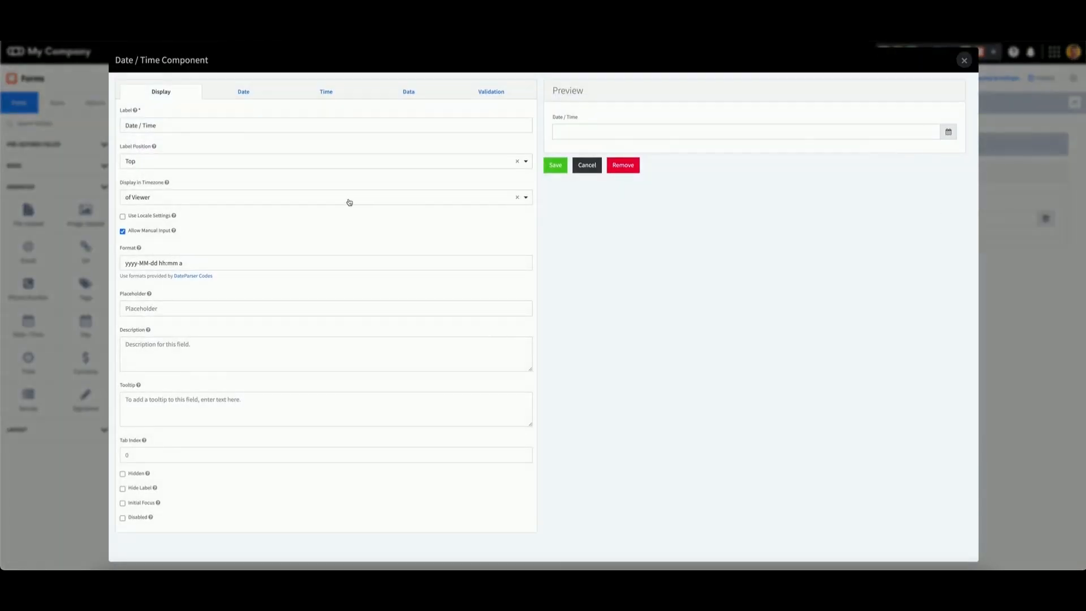
# Review the Date / Time field's date, time, data and validation settings, and save the field
pyautogui.click(244, 94)
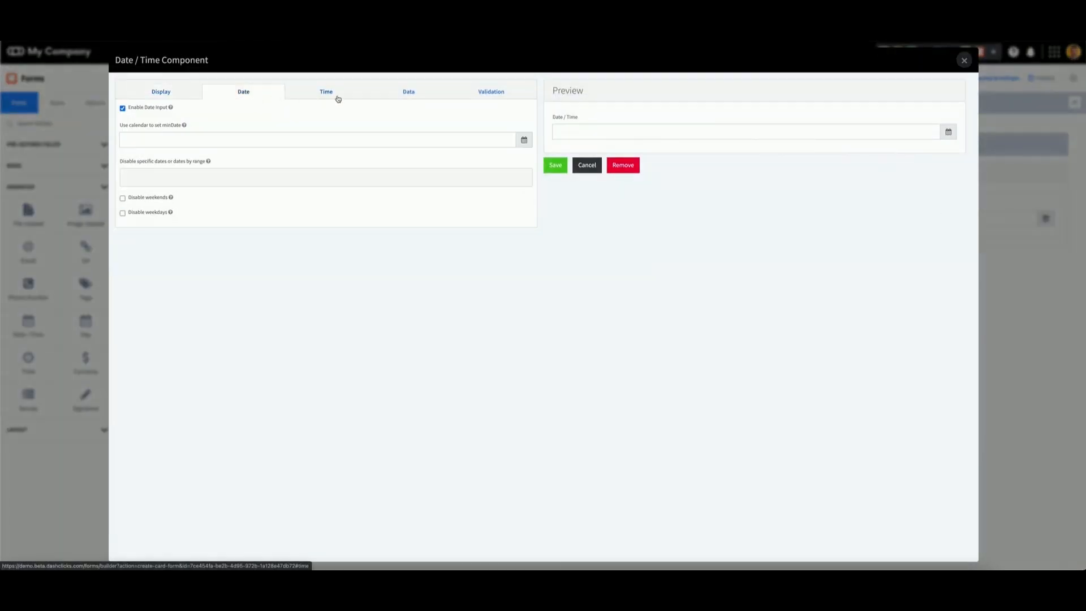
pyautogui.click(338, 96)
pyautogui.click(406, 95)
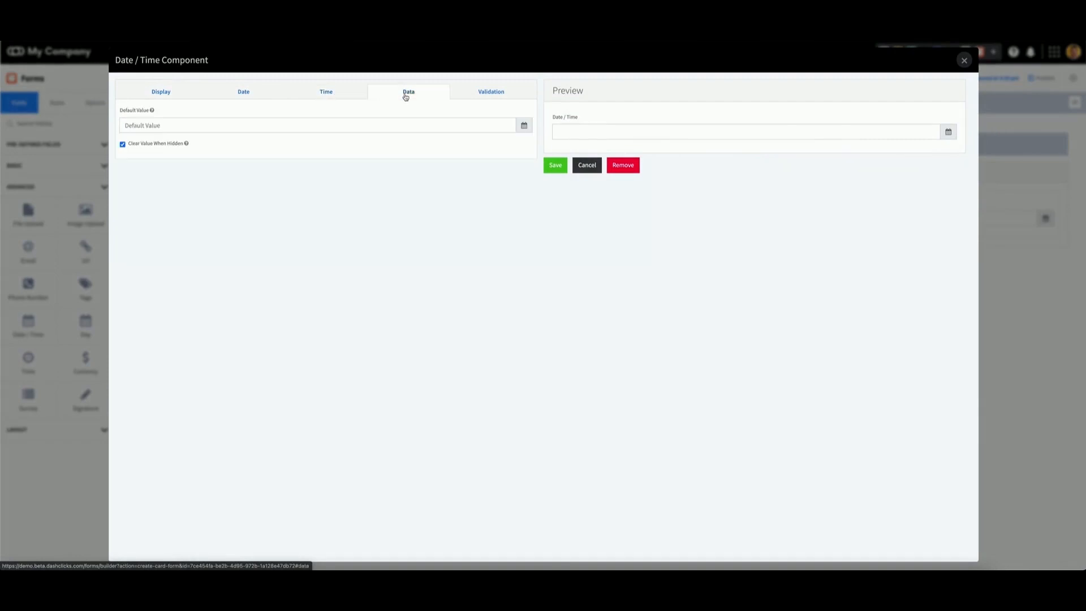
pyautogui.click(483, 95)
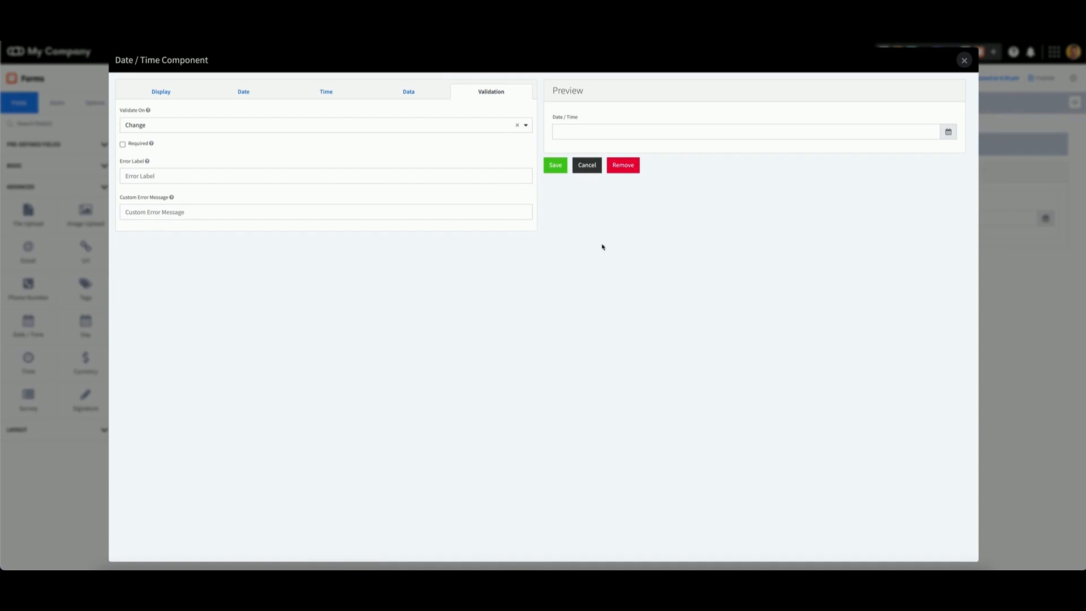
pyautogui.click(557, 167)
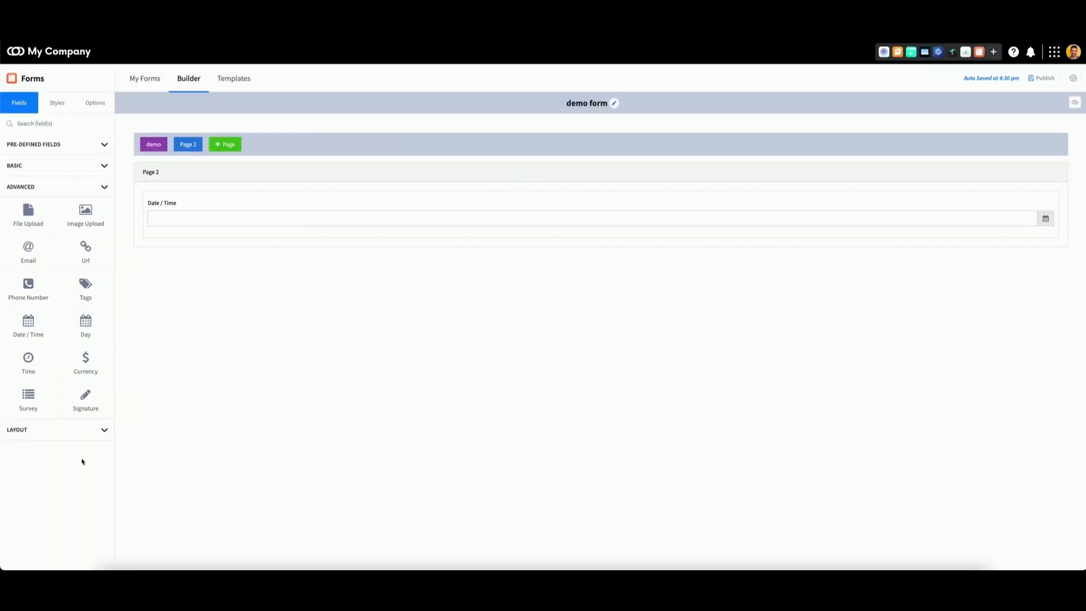
# Make the First Name field on the demo page required and save it
pyautogui.click(61, 434)
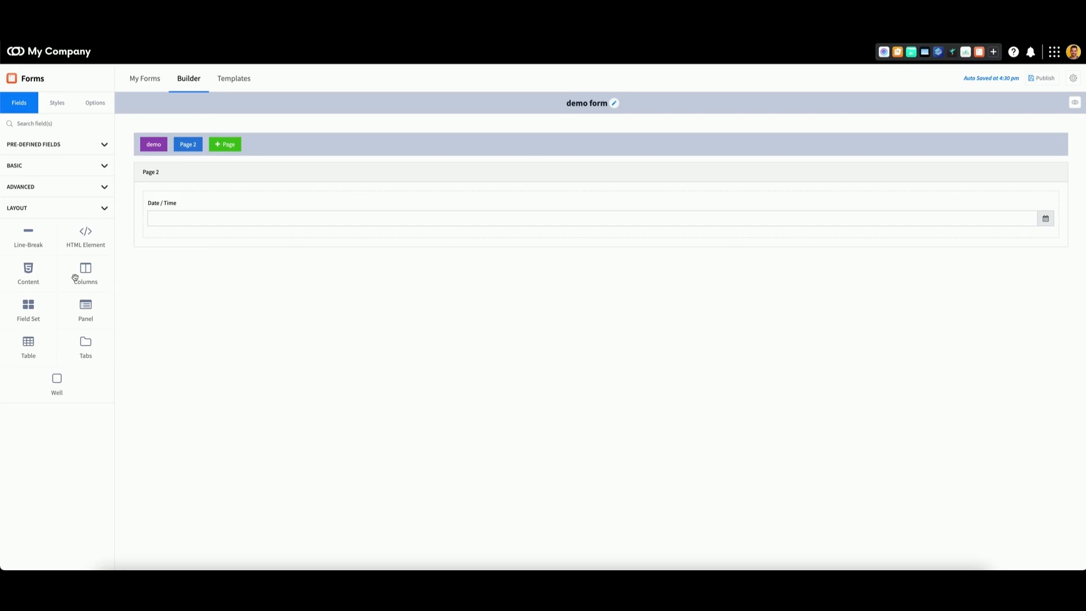
pyautogui.click(155, 145)
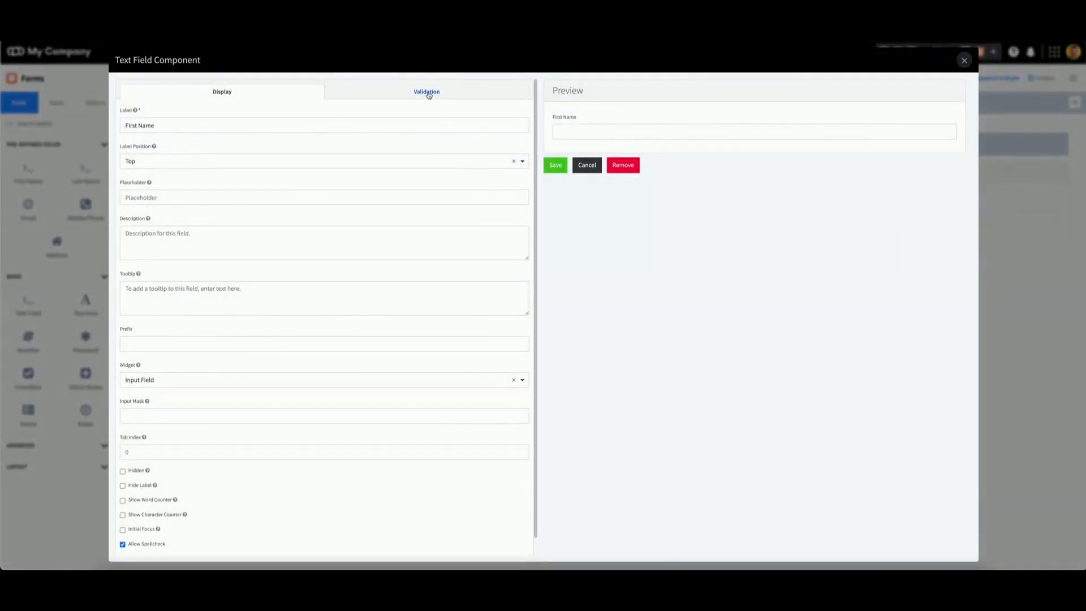
pyautogui.click(427, 96)
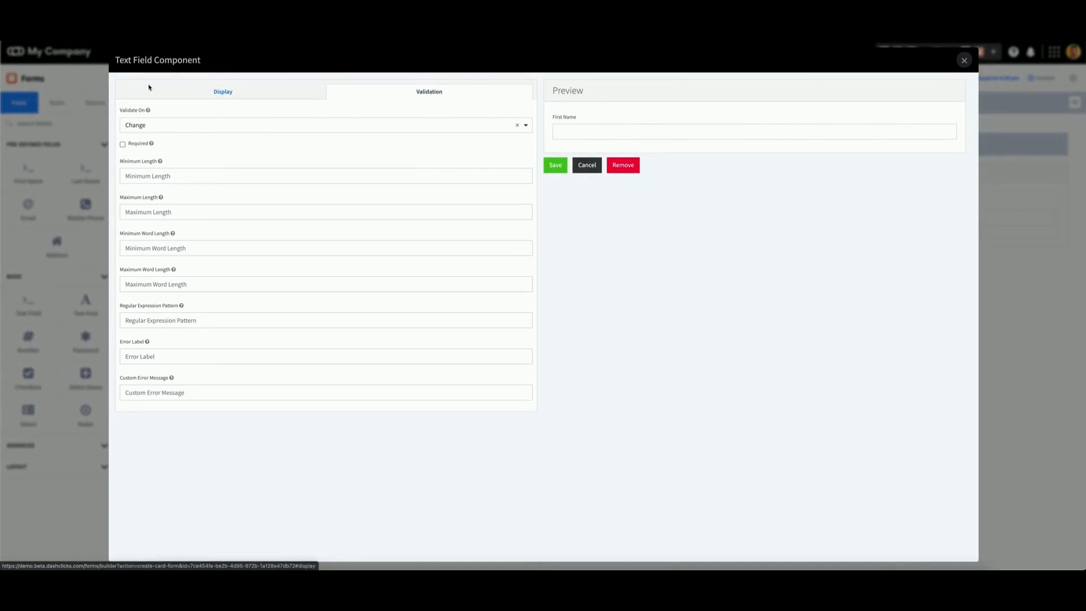
pyautogui.click(123, 144)
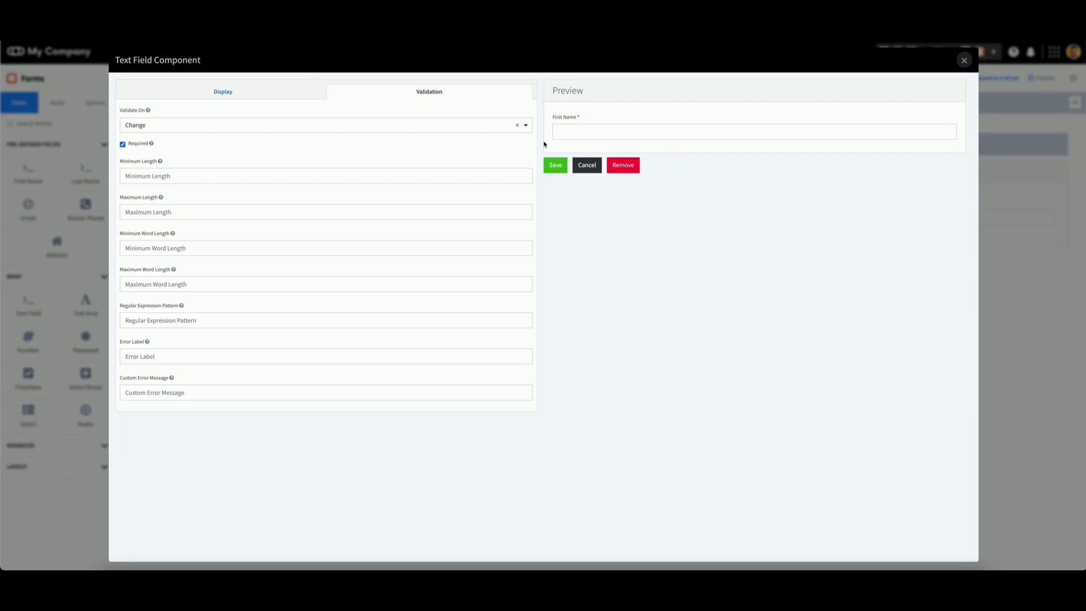
pyautogui.click(554, 168)
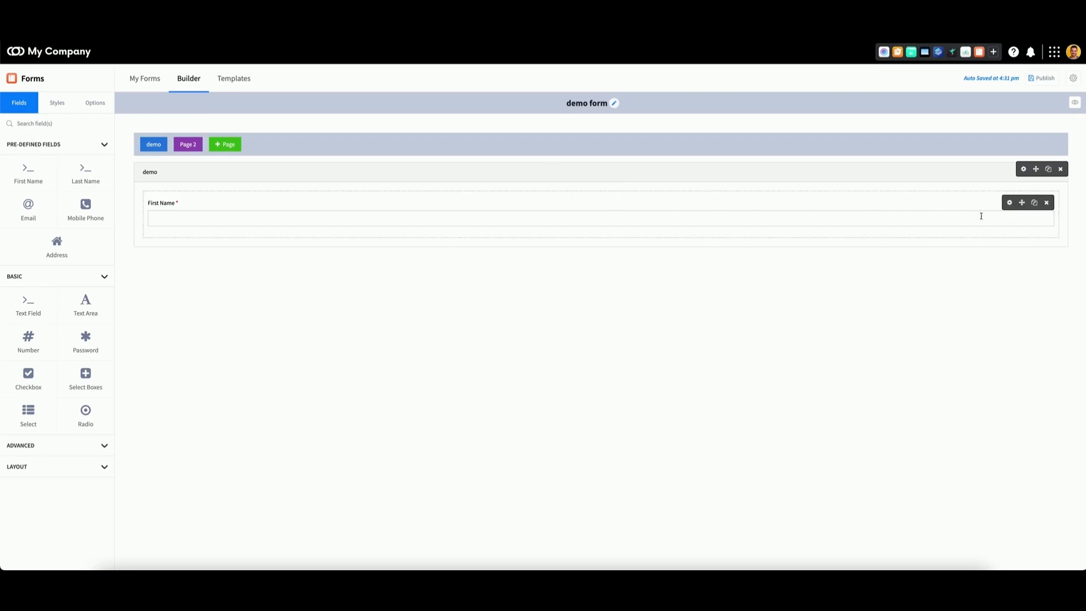
# Replace the First Name field on the demo page with a Last Name field
pyautogui.click(1047, 203)
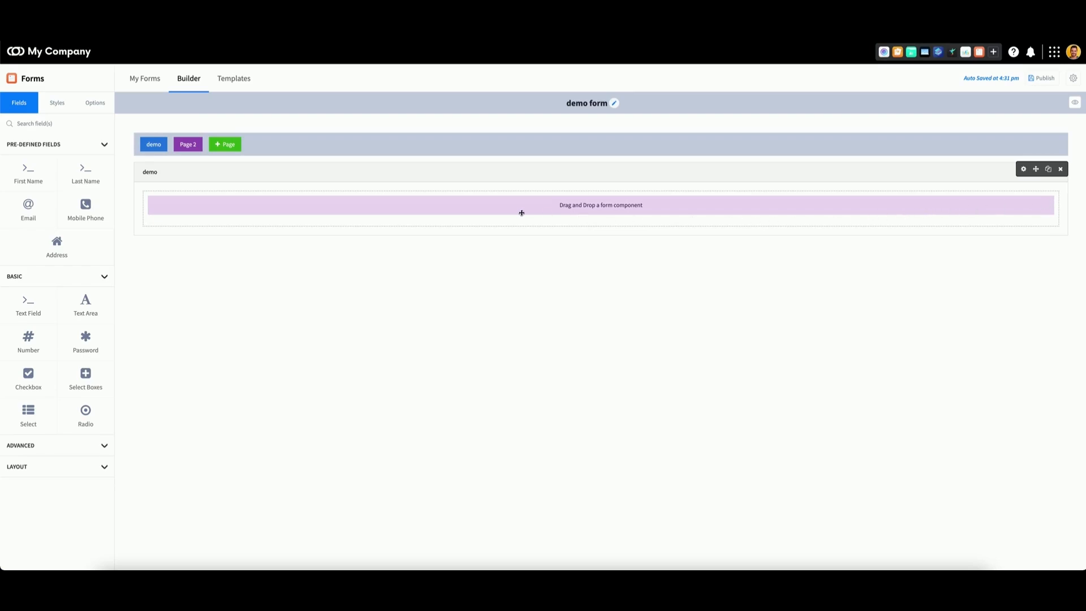
pyautogui.moveTo(85, 173); pyautogui.dragTo(222, 209)
# Examine the form's style settings, including the background color choices, border width, corner radius and form width
pyautogui.click(59, 104)
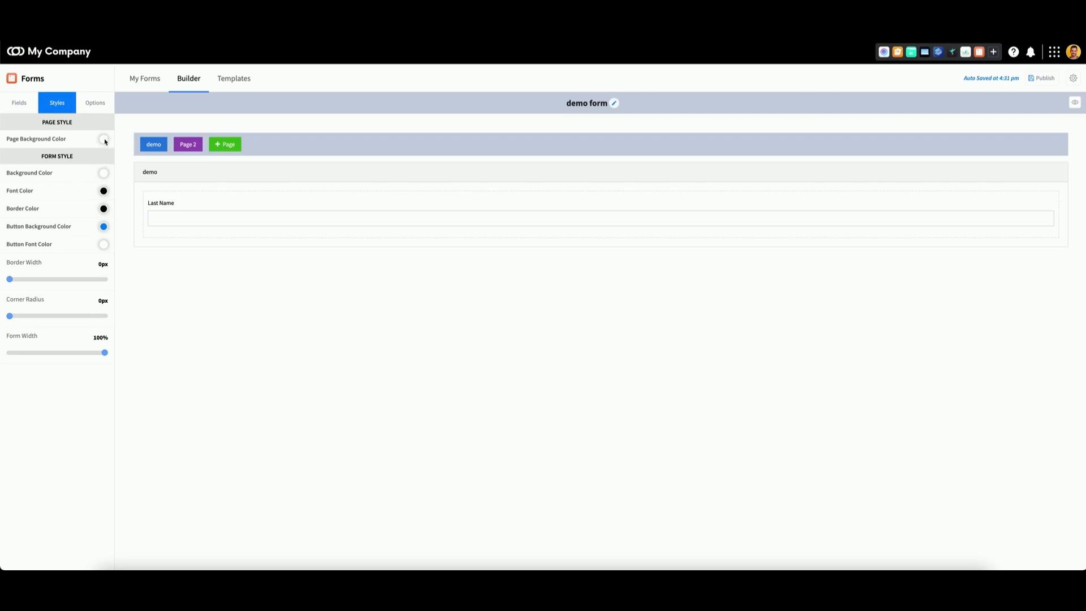
pyautogui.click(104, 174)
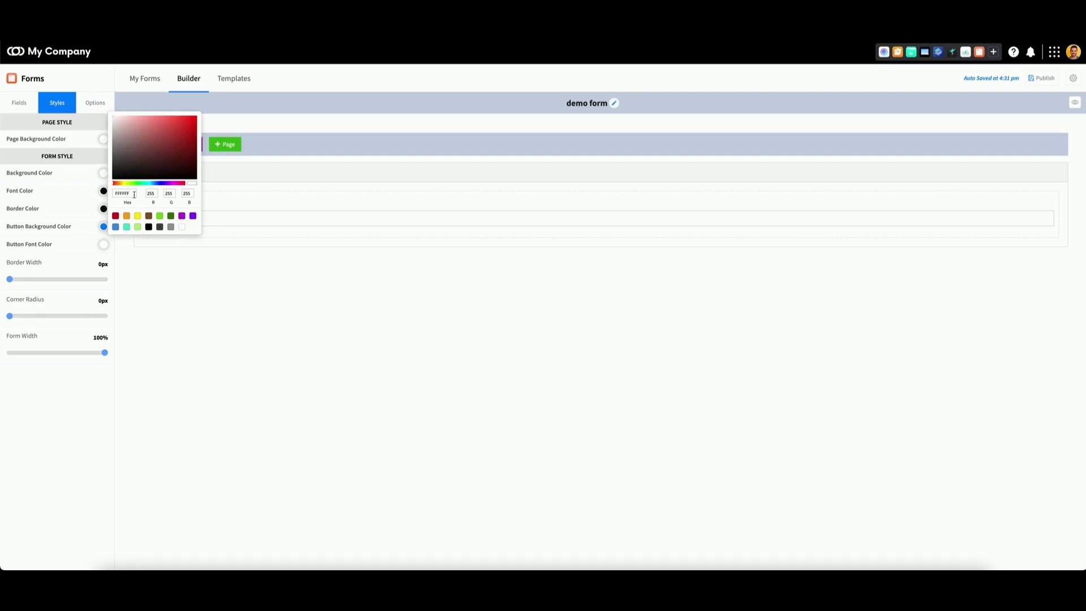
pyautogui.click(209, 335)
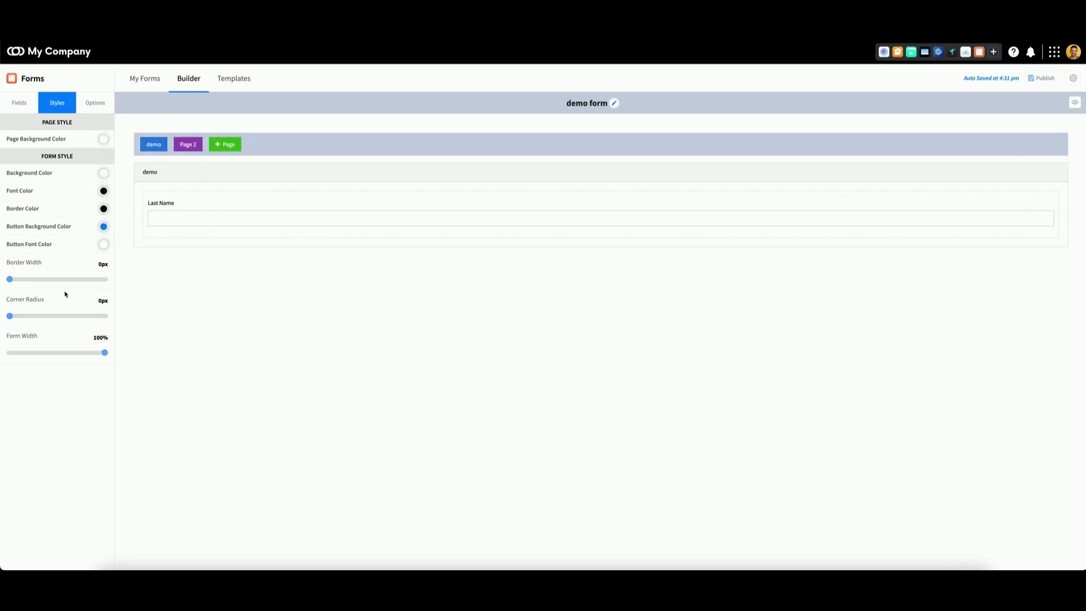
pyautogui.moveTo(11, 282); pyautogui.dragTo(9, 317)
pyautogui.moveTo(102, 356)
pyautogui.mouseDown()
pyautogui.moveTo(69, 355)
pyautogui.moveTo(108, 355)
pyautogui.mouseUp()
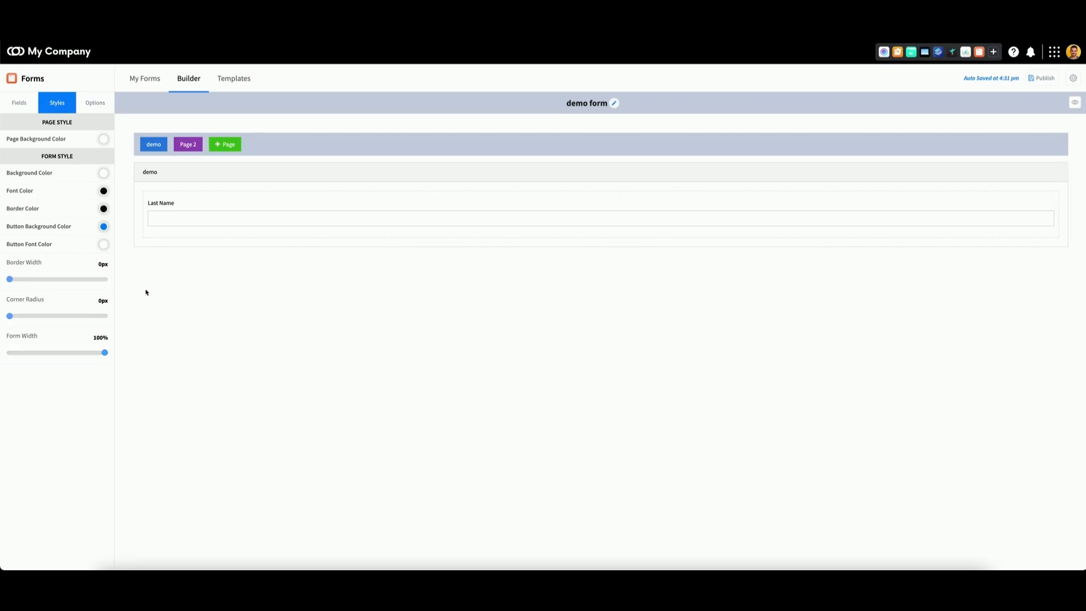
# Examine the form's general options, including category creation, the existing categories and the available on-submit actions
pyautogui.click(93, 106)
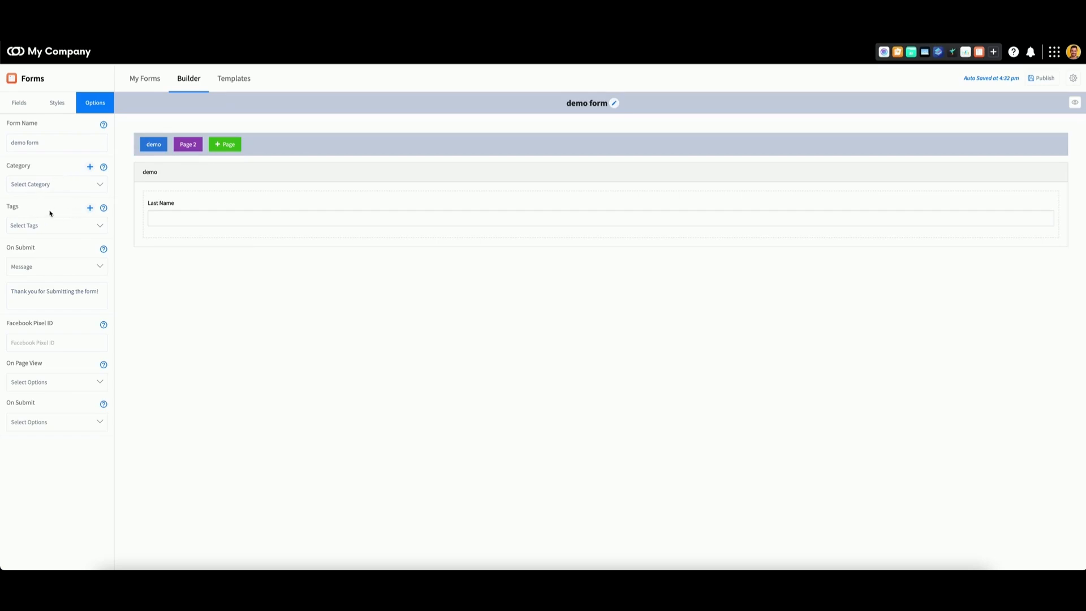
pyautogui.click(89, 167)
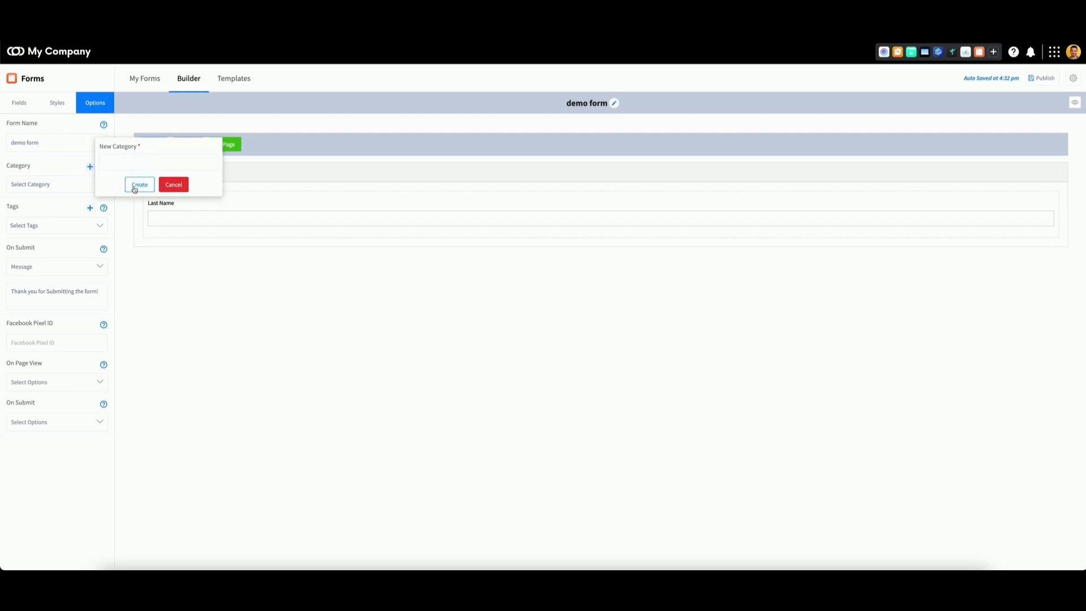
pyautogui.click(172, 186)
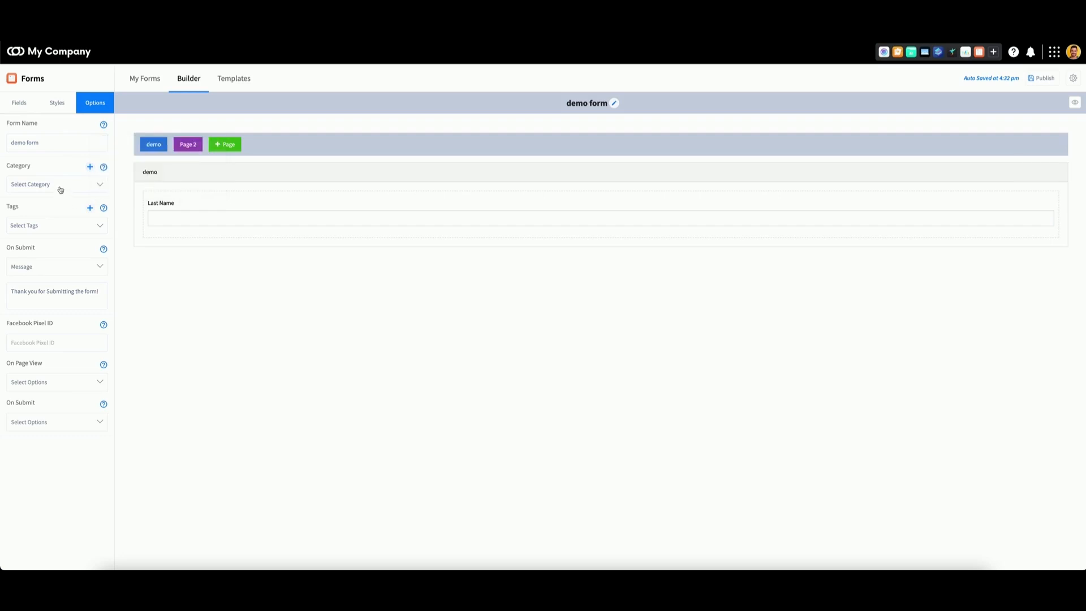
pyautogui.click(63, 186)
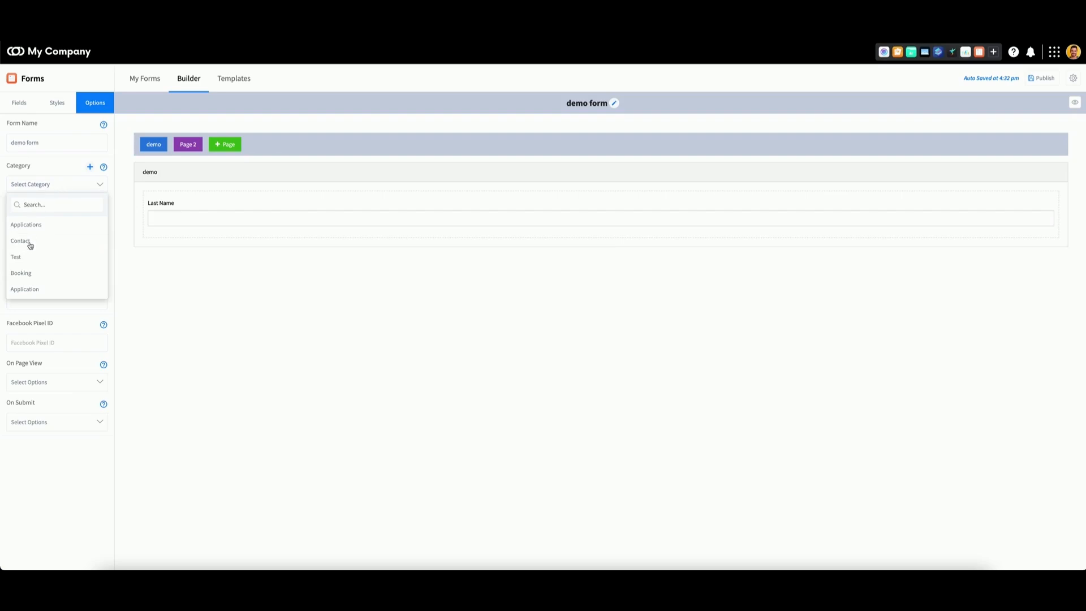
pyautogui.click(49, 174)
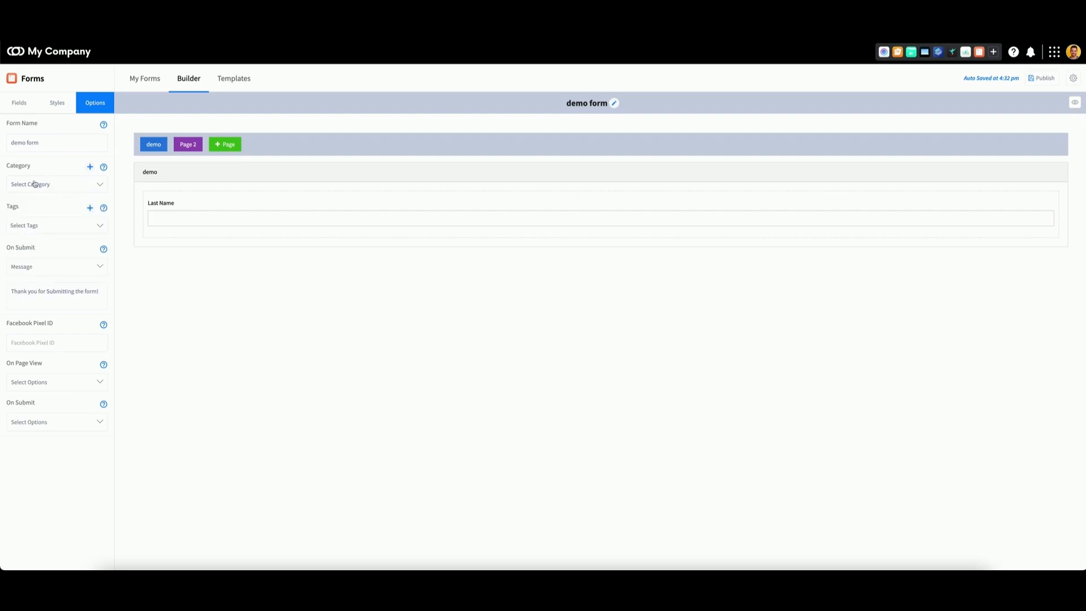
pyautogui.click(32, 269)
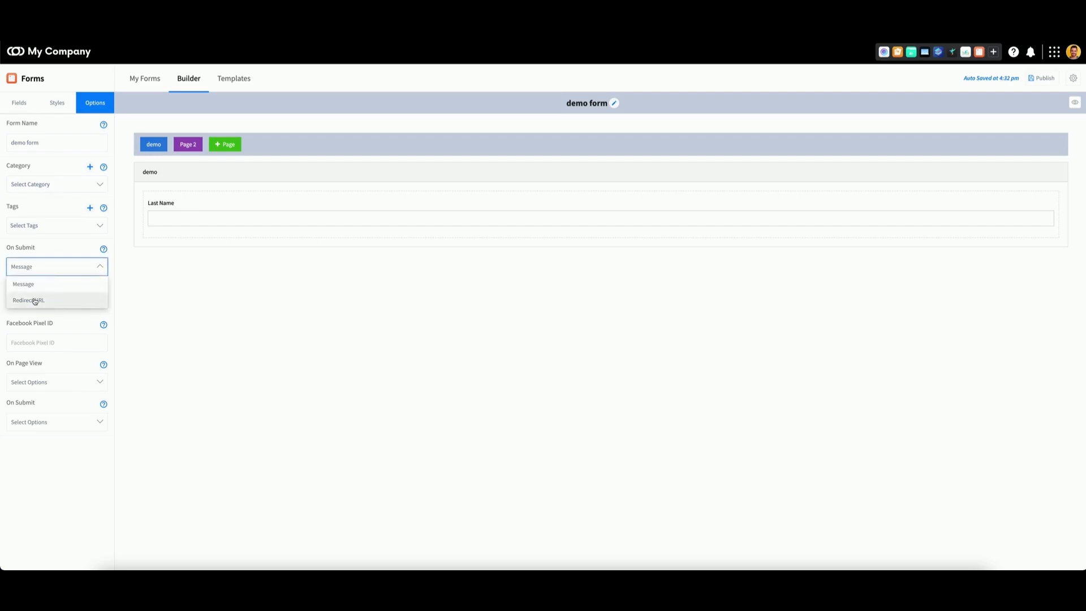
pyautogui.click(51, 250)
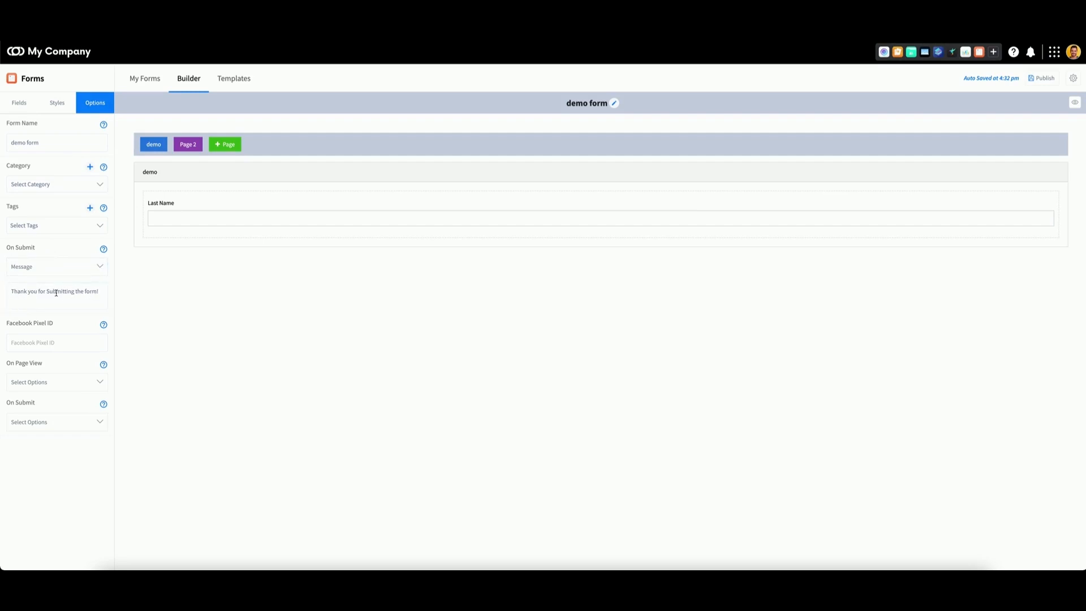
# Set the form's on-submit action to Redirect URL
pyautogui.click(48, 266)
pyautogui.click(43, 298)
# Preview the form and check both its demo page and Page 2, ending the preview on the demo page
pyautogui.click(1074, 105)
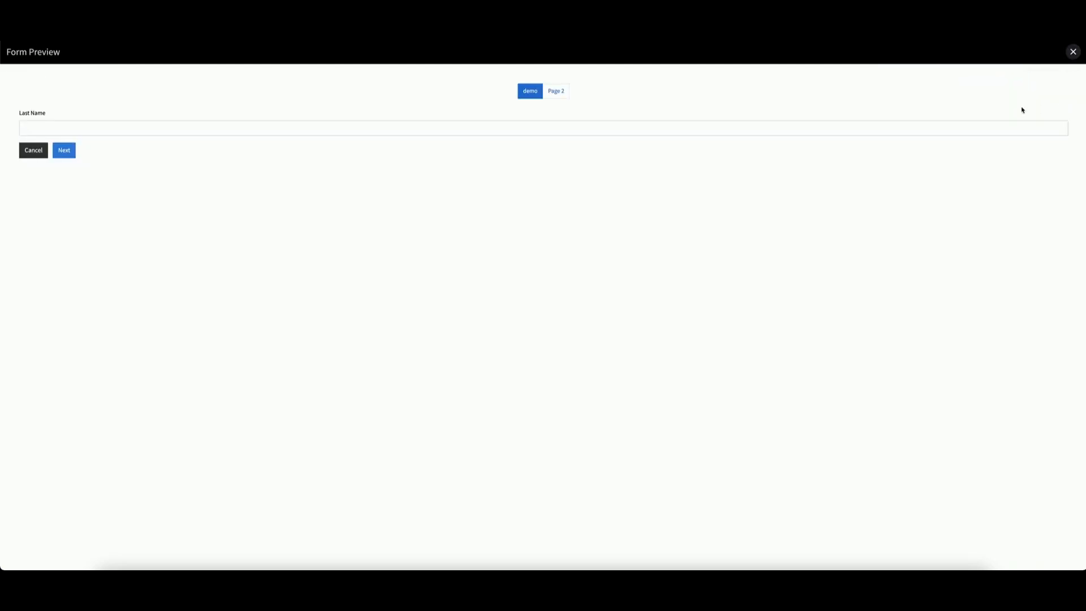
pyautogui.click(555, 90)
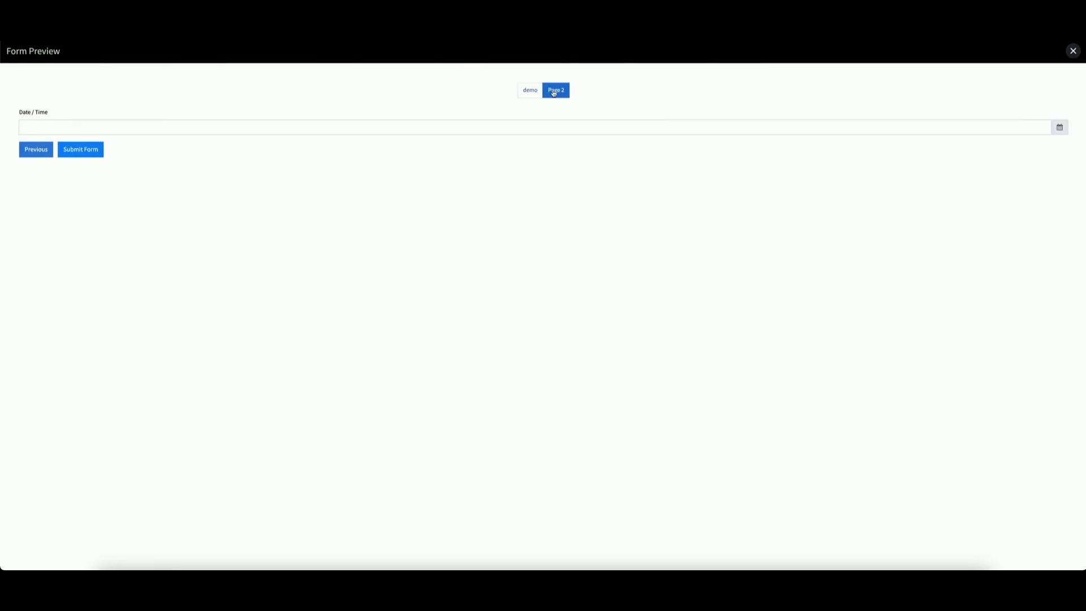
pyautogui.click(532, 93)
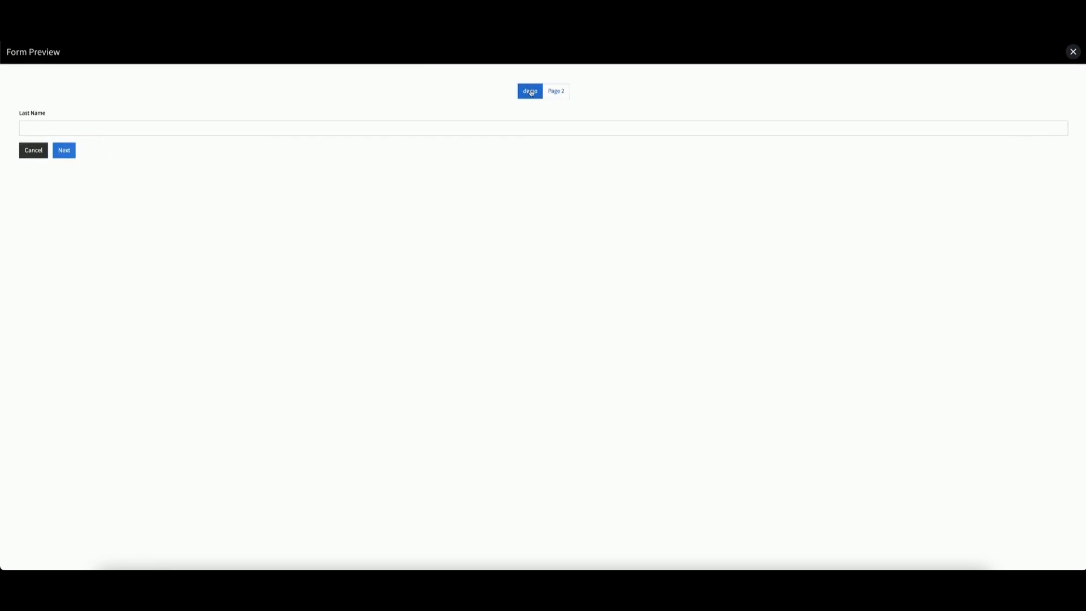
pyautogui.click(1073, 52)
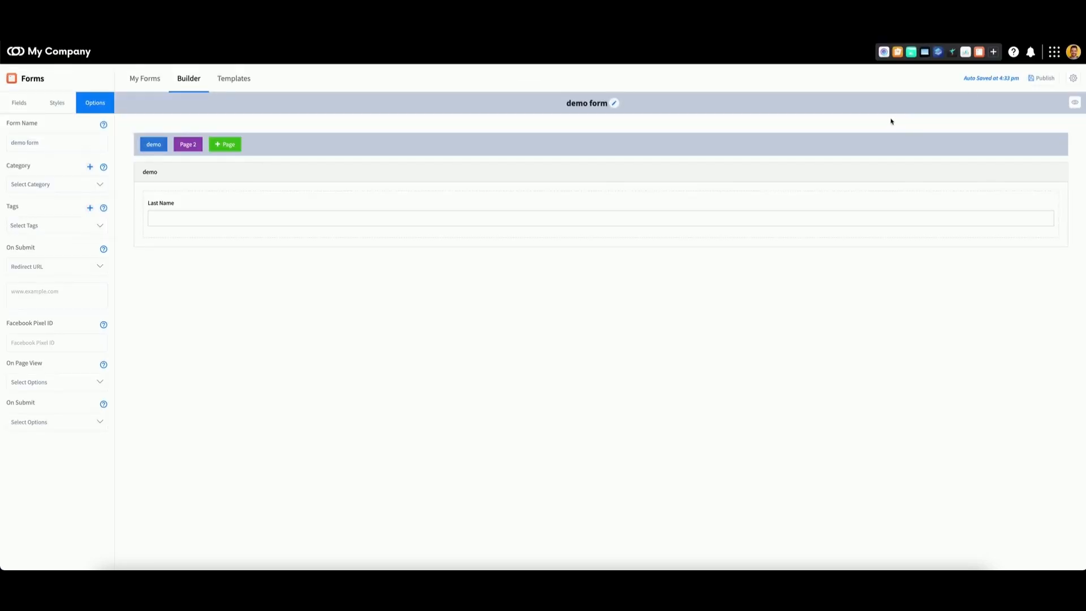
# Review the form's publishing options, including share link and embed code, copy the iframe code, and return to the list of forms
pyautogui.click(1043, 79)
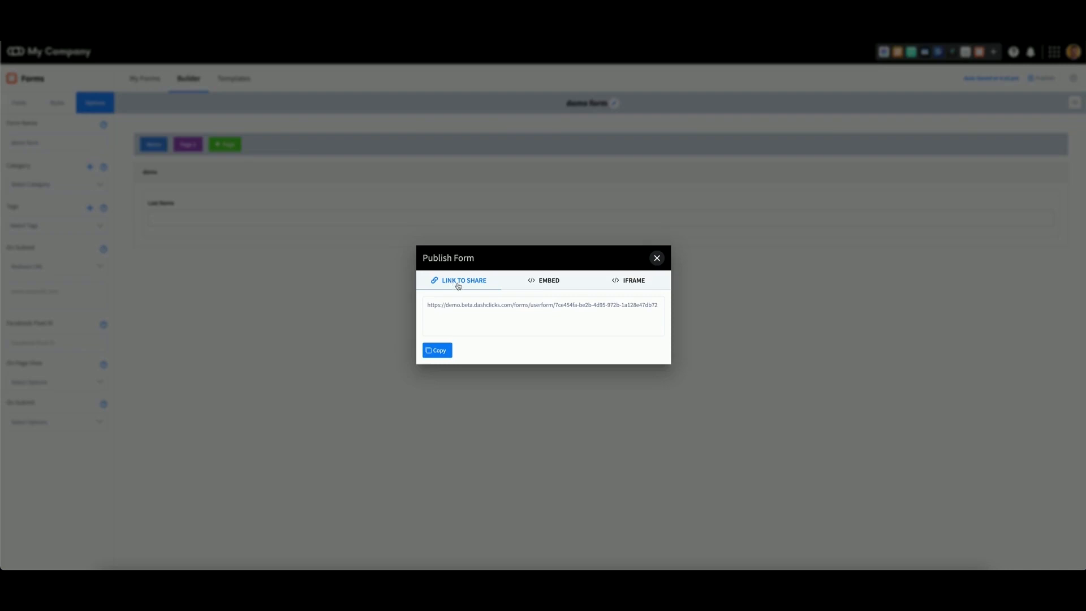
pyautogui.click(548, 288)
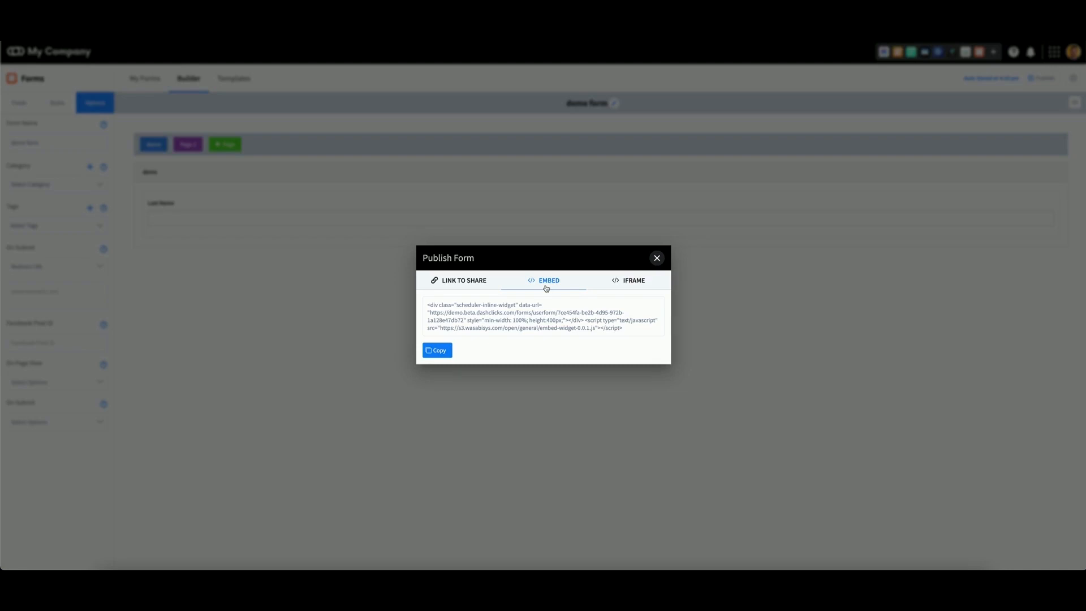
pyautogui.click(637, 283)
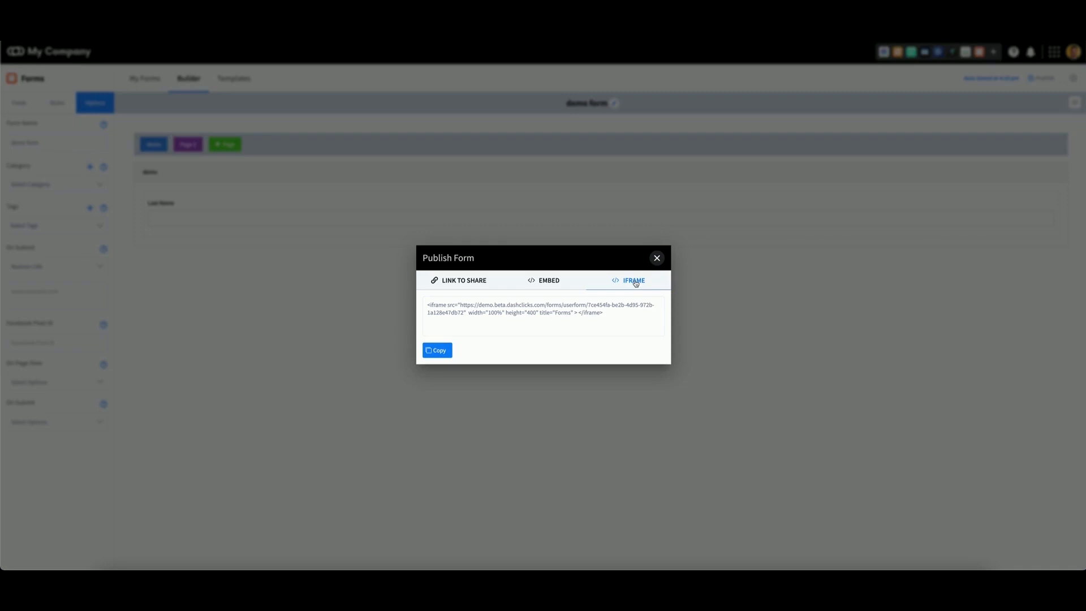
pyautogui.click(439, 351)
pyautogui.click(465, 281)
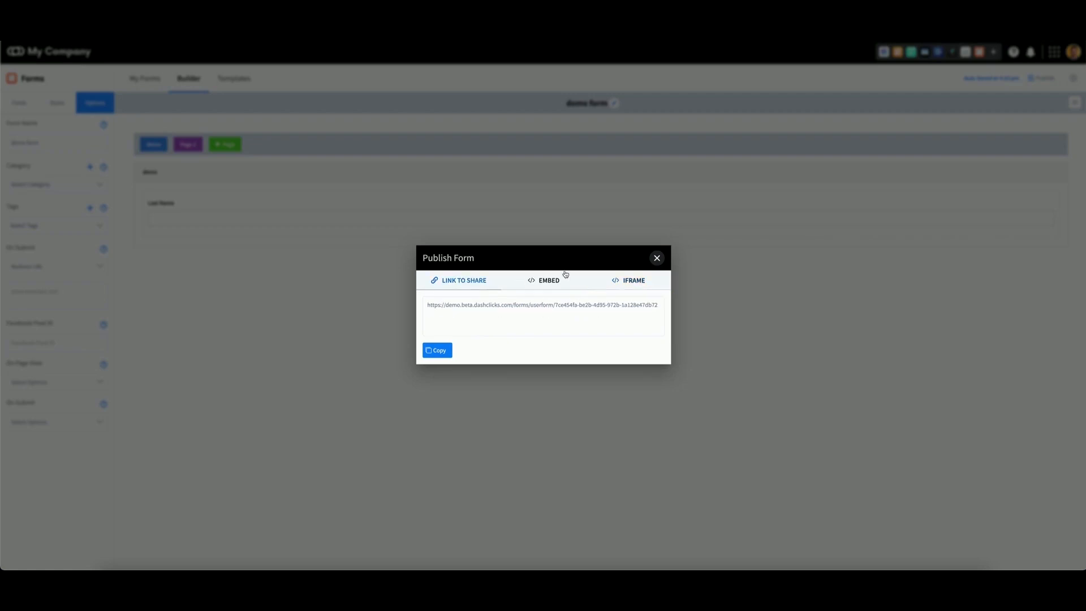
pyautogui.click(657, 259)
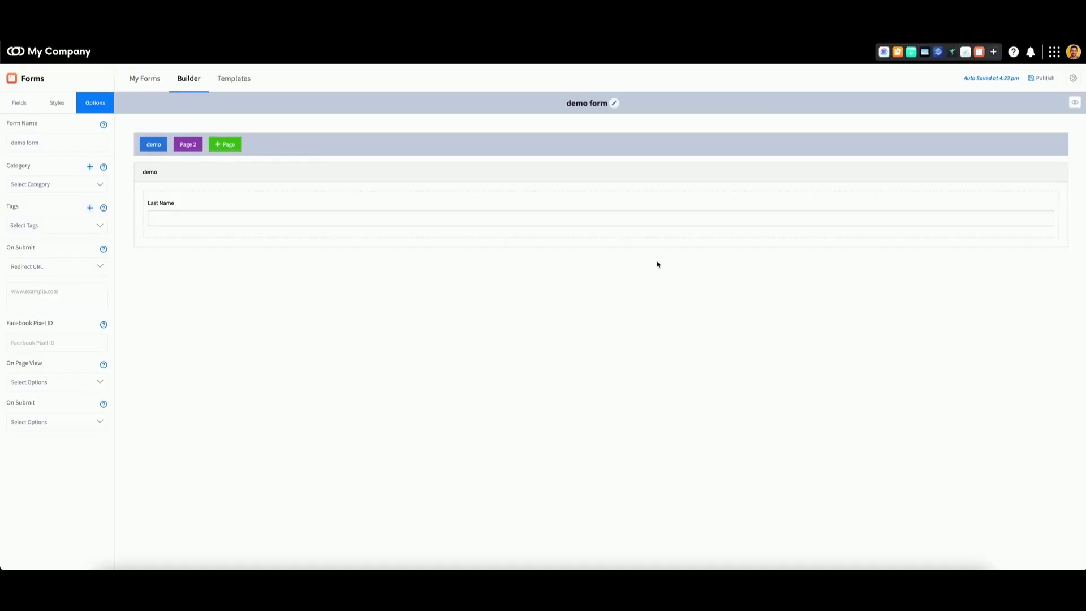
pyautogui.click(146, 80)
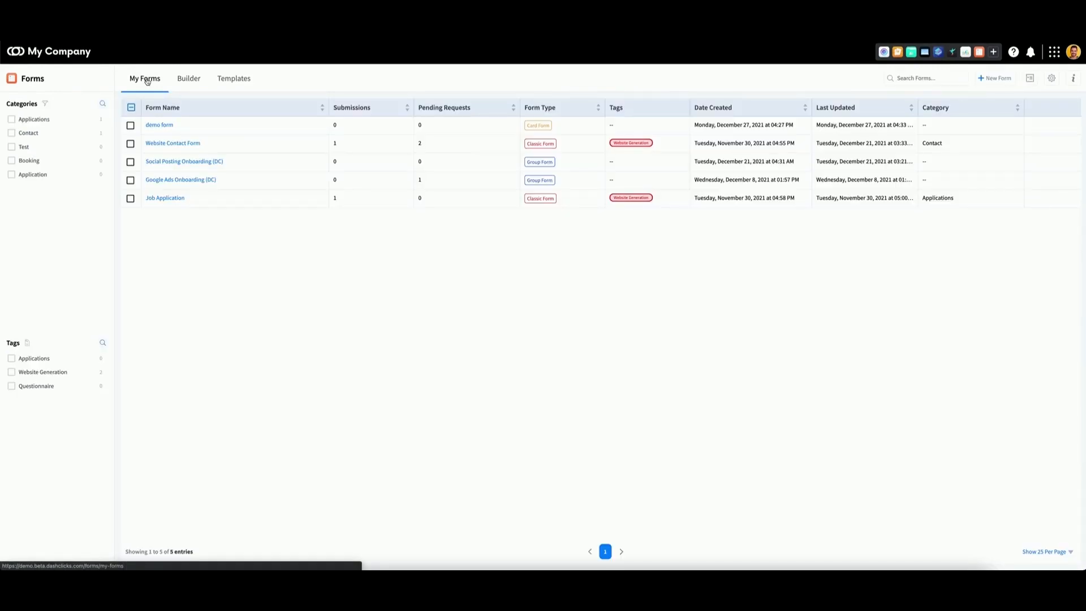